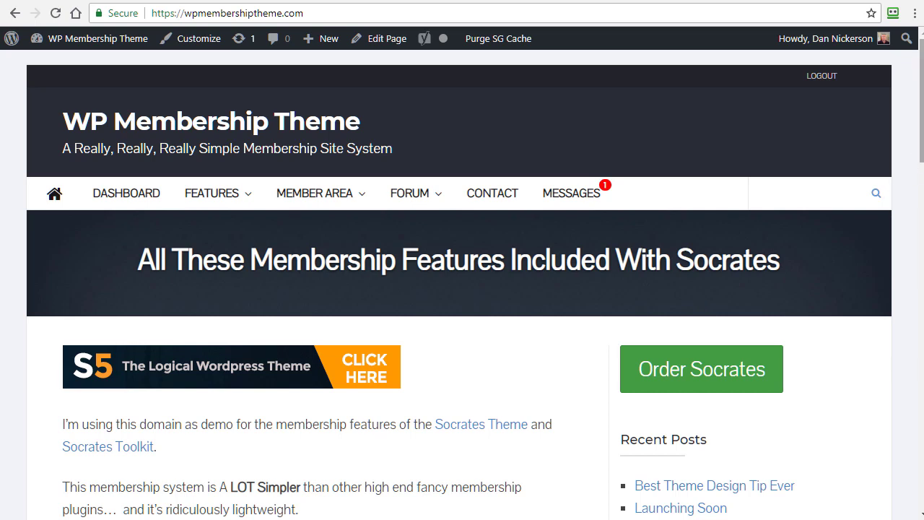
{"action": "left_click_drag", "start_coordinate": [920, 152], "coordinate": [909, 254]}
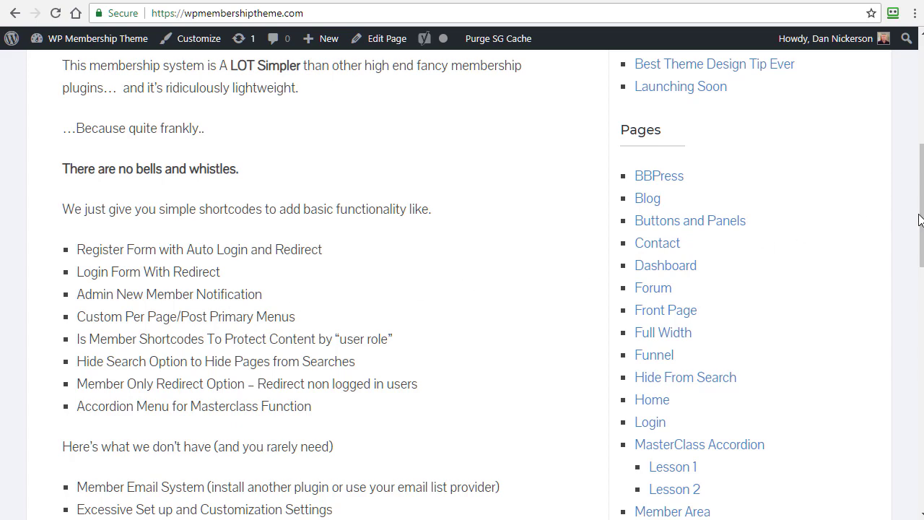
{"action": "scroll", "coordinate": [920, 219], "scroll_direction": "up", "scroll_amount": 5}
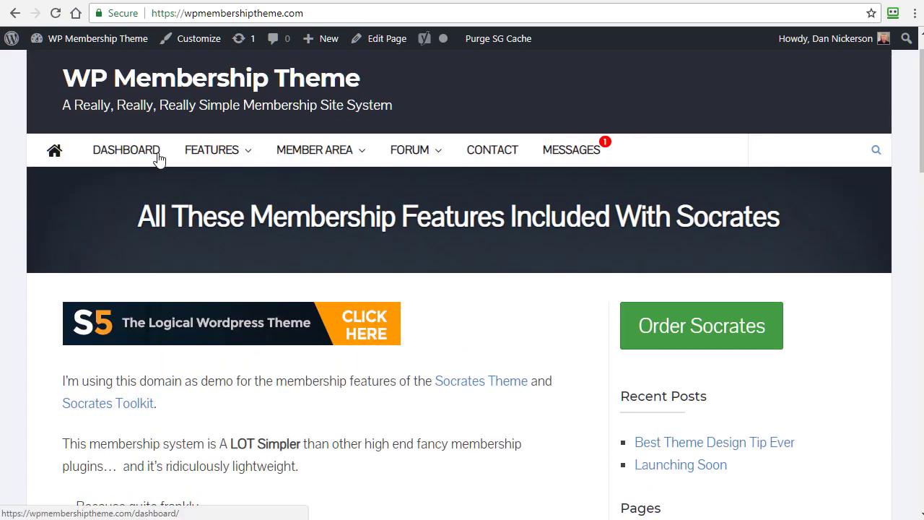
{"action": "left_click", "coordinate": [364, 153]}
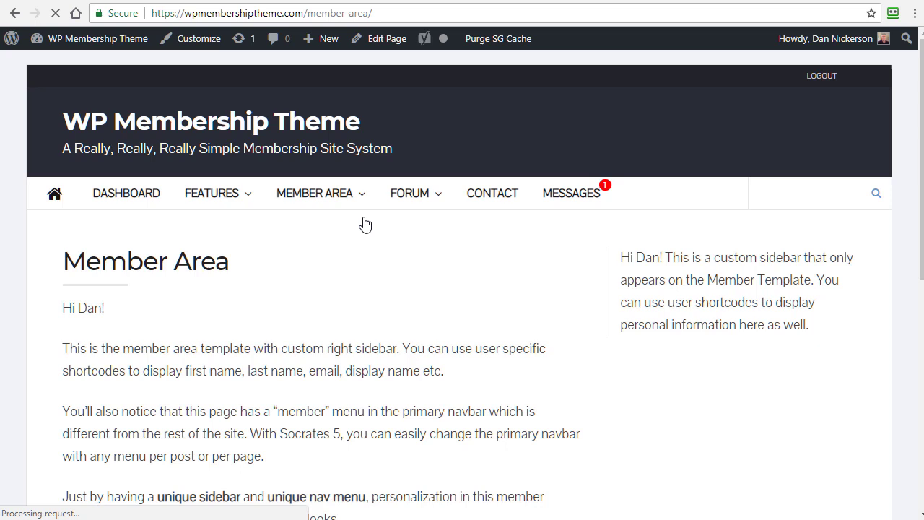
{"action": "mouse_move", "coordinate": [354, 197]}
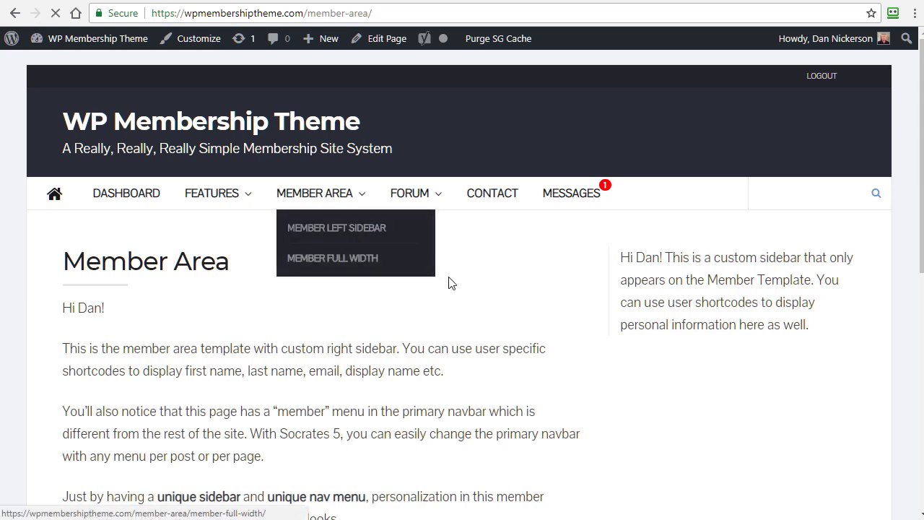
{"action": "mouse_move", "coordinate": [155, 194]}
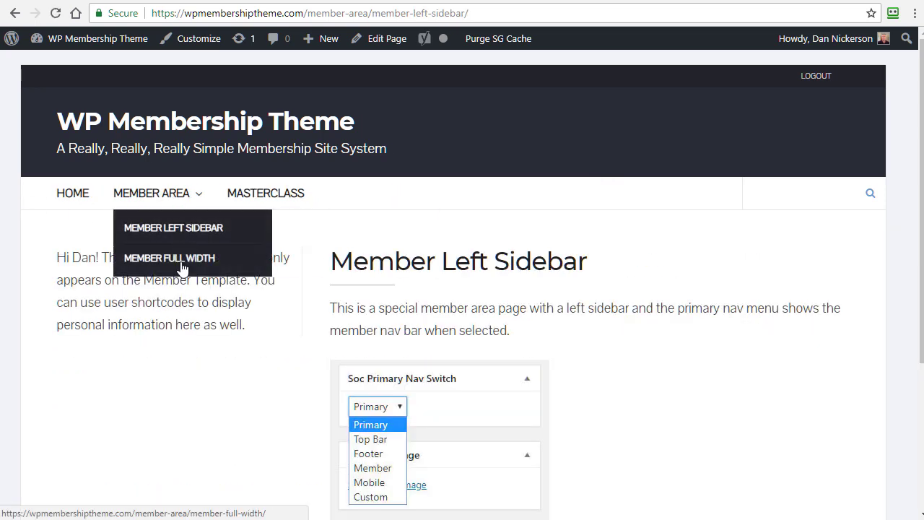
{"action": "left_click", "coordinate": [182, 269]}
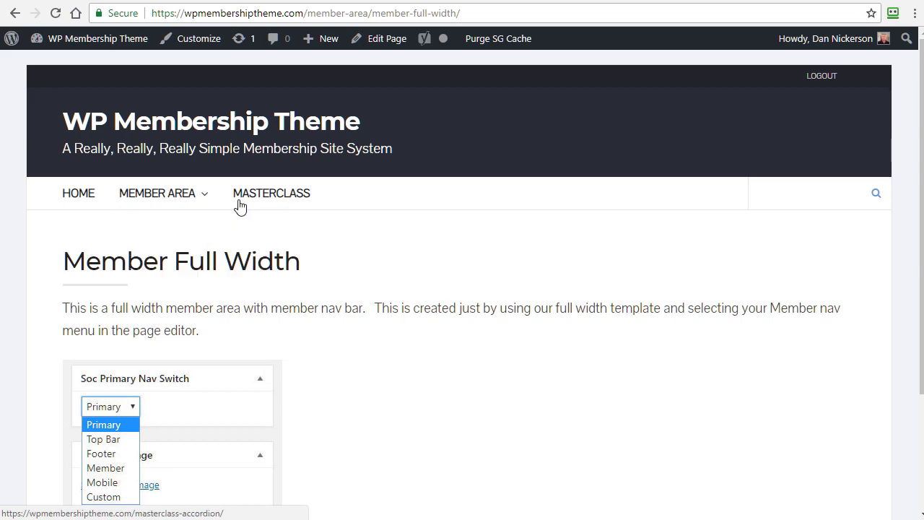
{"action": "left_click", "coordinate": [77, 200]}
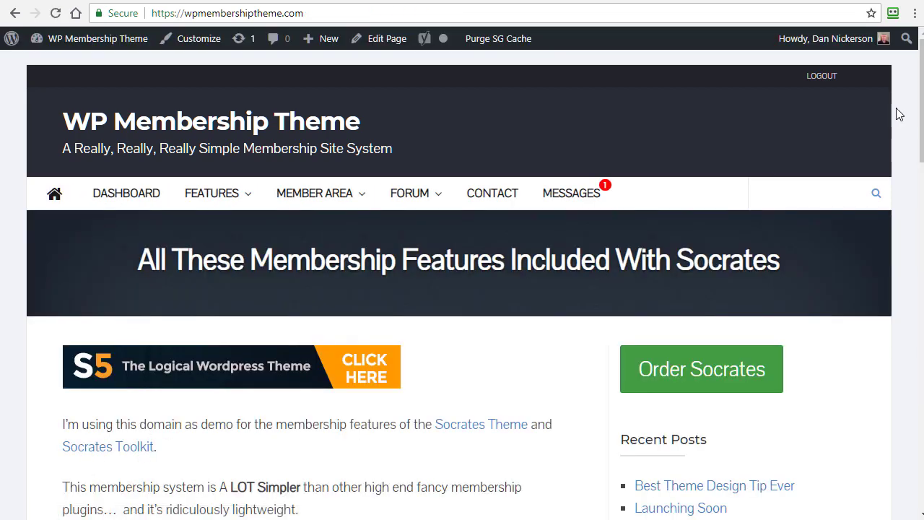
{"action": "left_click_drag", "start_coordinate": [922, 116], "coordinate": [913, 252]}
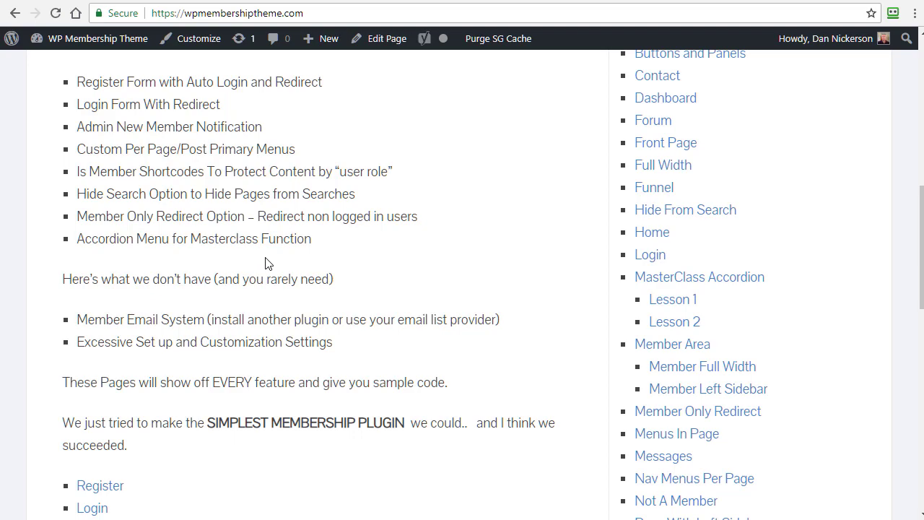
{"action": "left_click_drag", "start_coordinate": [921, 221], "coordinate": [922, 136]}
{"action": "scroll", "coordinate": [910, 219], "scroll_direction": "down", "scroll_amount": 4}
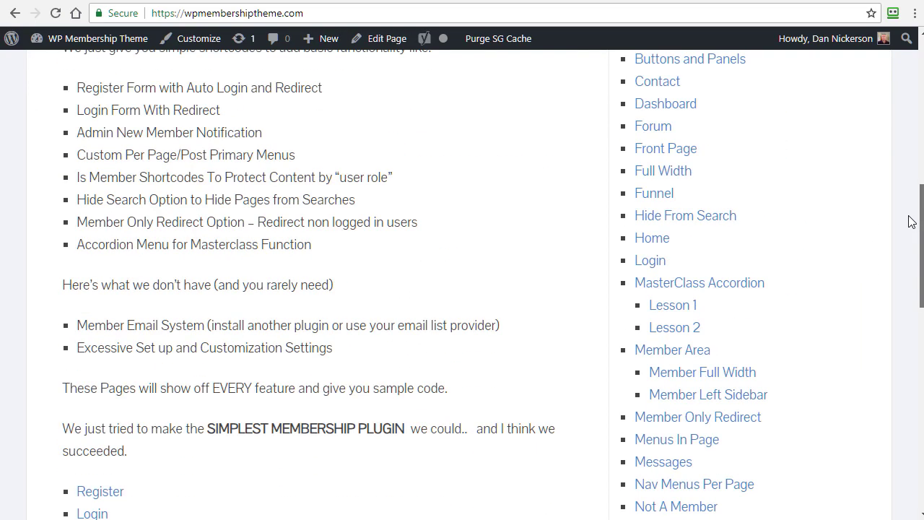
{"action": "left_click", "coordinate": [766, 264]}
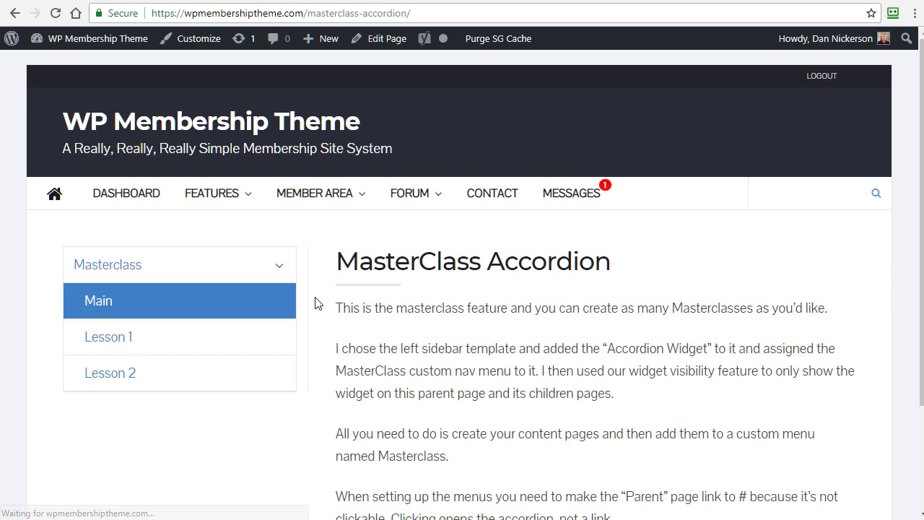
{"action": "left_click", "coordinate": [141, 345]}
{"action": "left_click", "coordinate": [156, 388]}
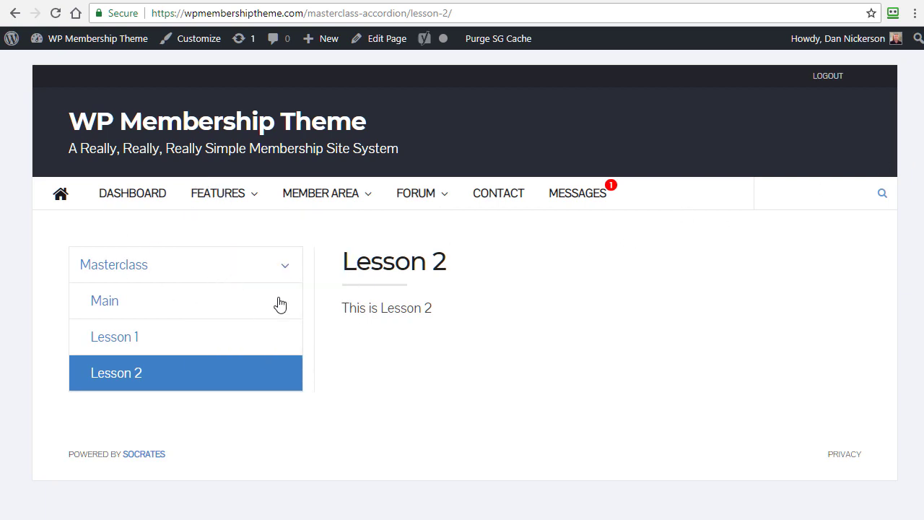
{"action": "mouse_move", "coordinate": [343, 206]}
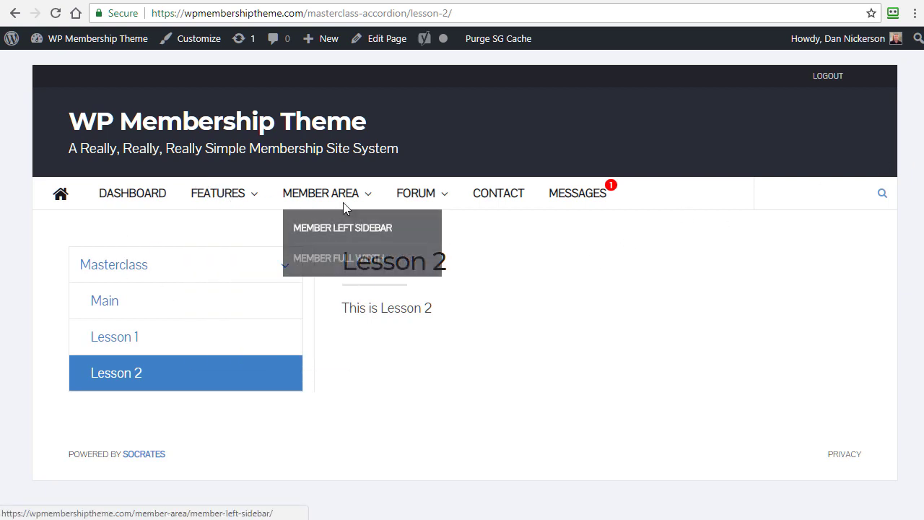
{"action": "left_click", "coordinate": [149, 130]}
{"action": "scroll", "coordinate": [907, 276], "scroll_direction": "down", "scroll_amount": 9}
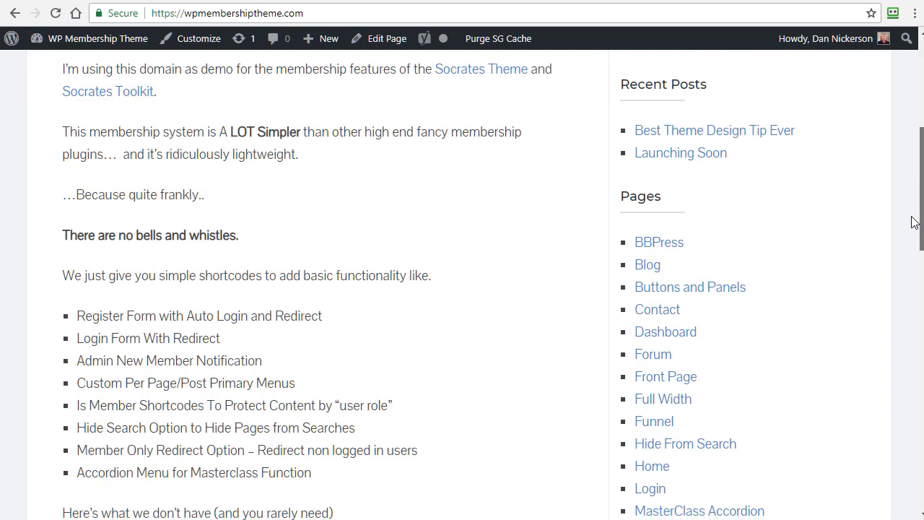
{"action": "scroll", "coordinate": [907, 276], "scroll_direction": "down", "scroll_amount": 5}
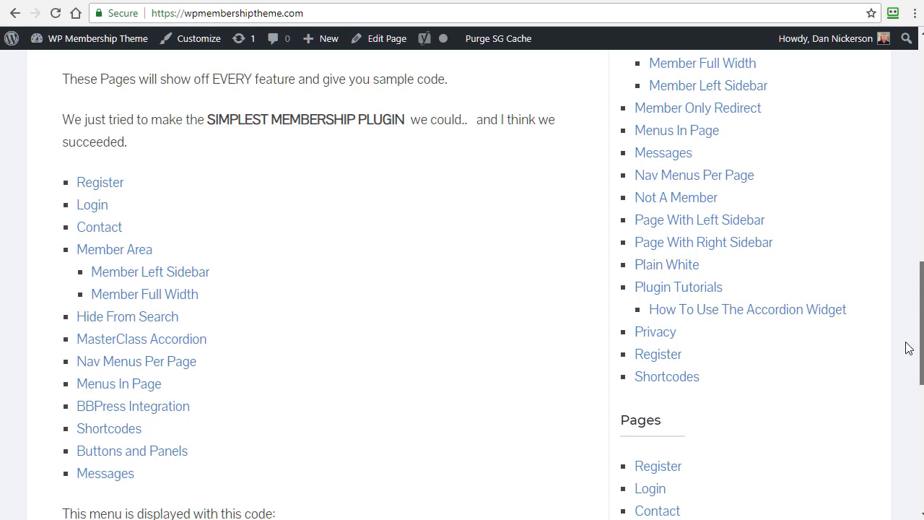
{"action": "scroll", "coordinate": [909, 348], "scroll_direction": "down", "scroll_amount": 1}
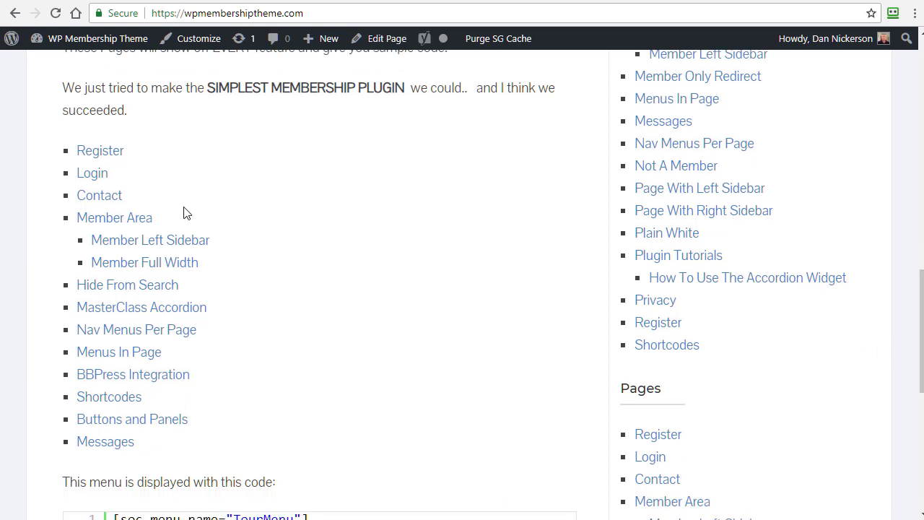
{"action": "right_click", "coordinate": [94, 157]}
Open the Register page and scroll through its Username, First Name and Last Name registration form.
{"action": "left_click", "coordinate": [119, 164]}
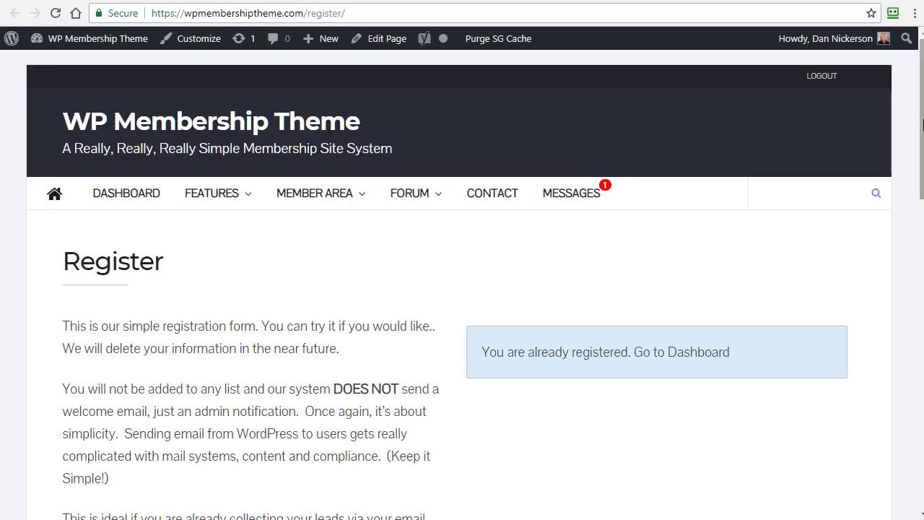
{"action": "scroll", "coordinate": [640, 214], "scroll_direction": "down", "scroll_amount": 3}
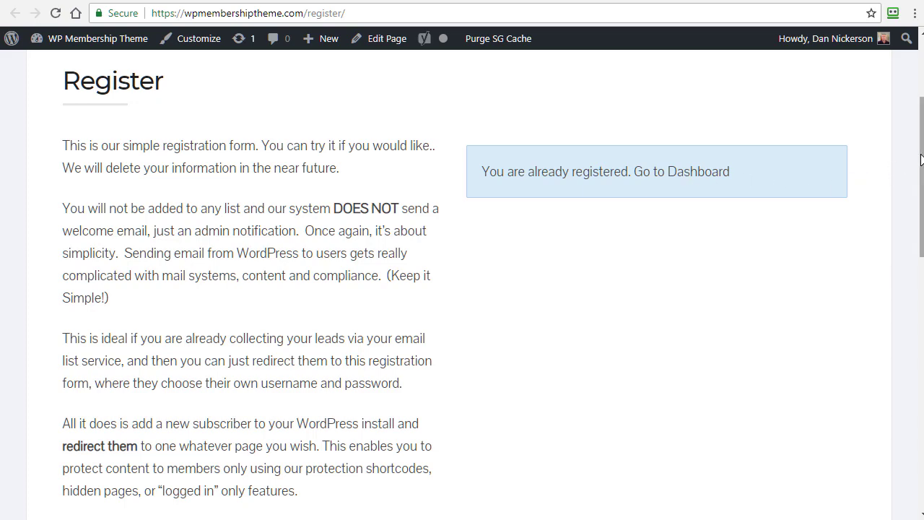
{"action": "left_click_drag", "start_coordinate": [922, 160], "coordinate": [922, 431]}
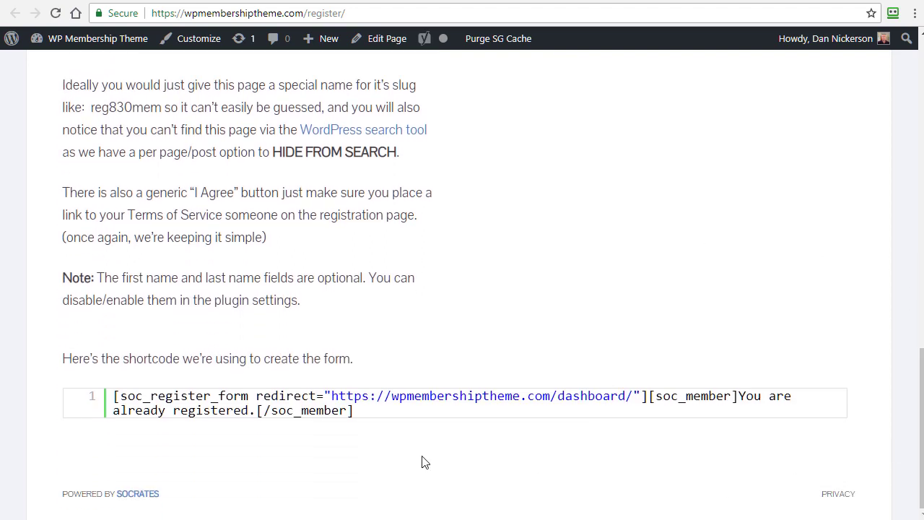
{"action": "mouse_move", "coordinate": [316, 411]}
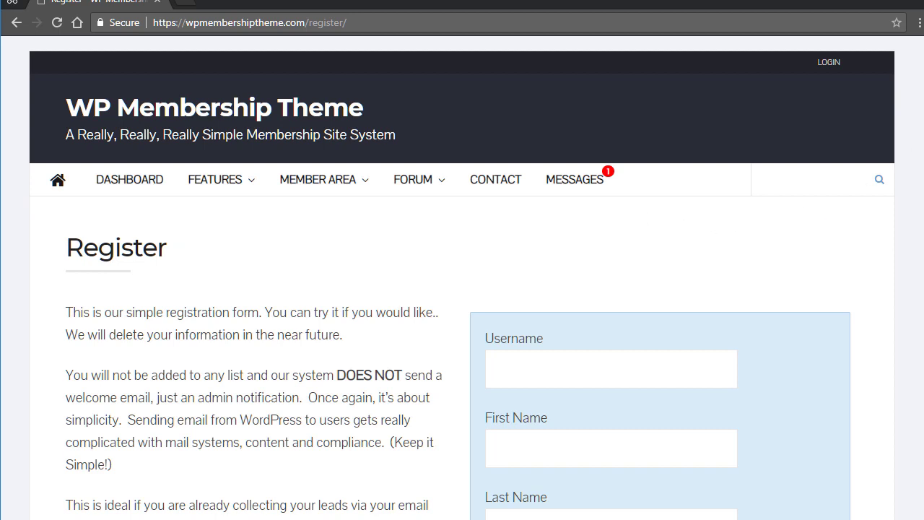
Scroll down the registration form, tick the terms checkbox, and scroll back up.
{"action": "scroll", "coordinate": [462, 288], "scroll_direction": "down", "scroll_amount": 3}
{"action": "scroll", "coordinate": [462, 289], "scroll_direction": "up", "scroll_amount": 1}
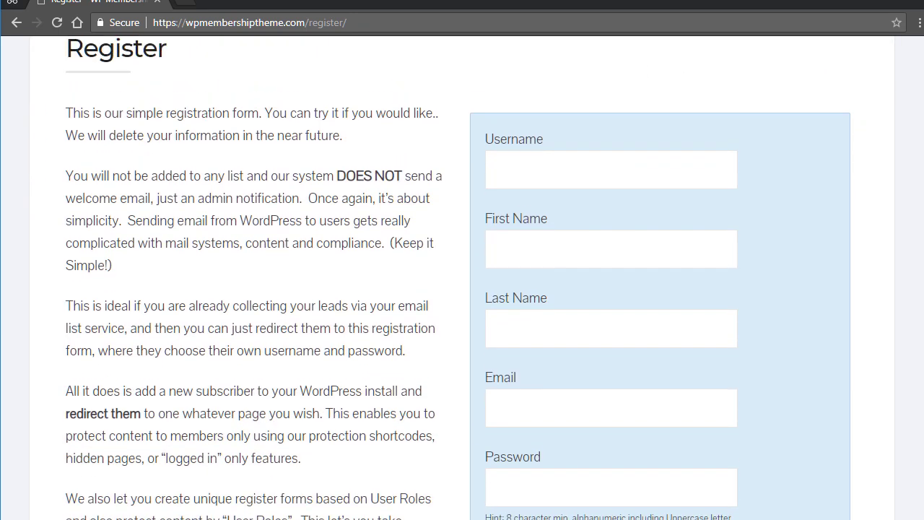
{"action": "scroll", "coordinate": [462, 289], "scroll_direction": "down", "scroll_amount": 1}
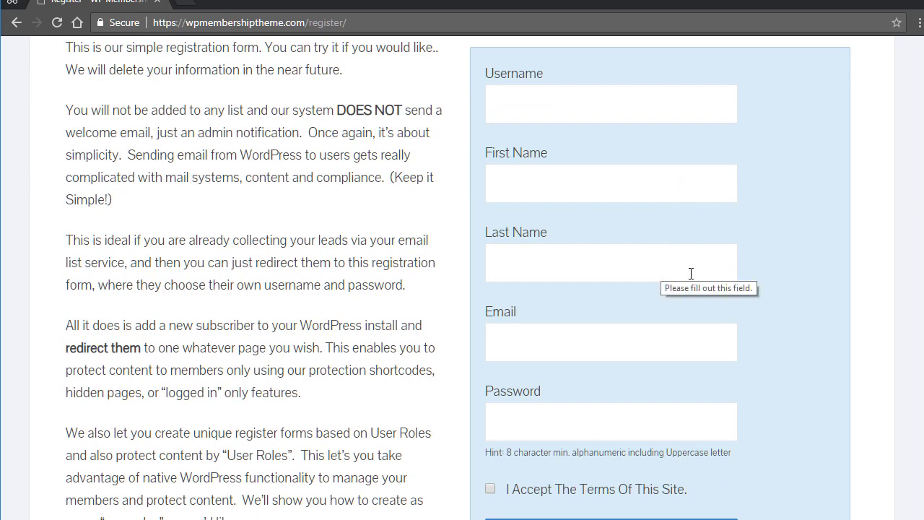
{"action": "scroll", "coordinate": [692, 273], "scroll_direction": "down", "scroll_amount": 2}
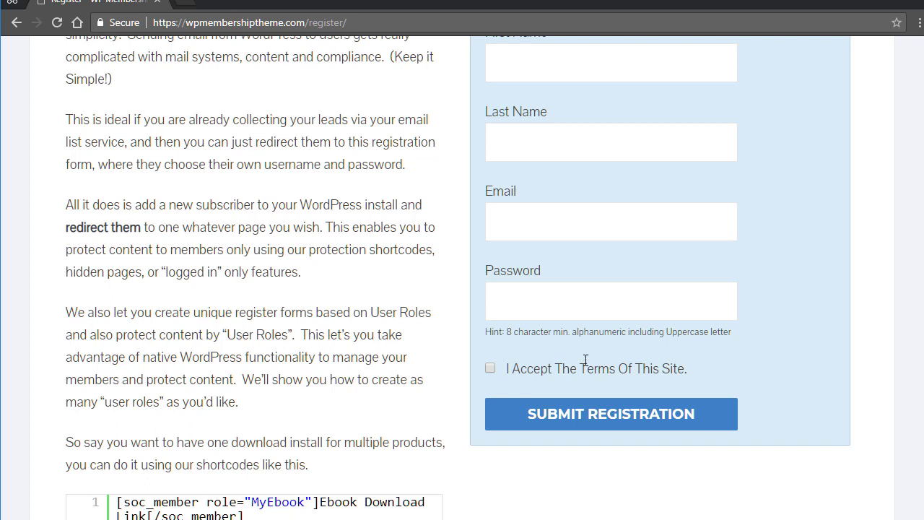
{"action": "left_click", "coordinate": [491, 369]}
{"action": "scroll", "coordinate": [913, 378], "scroll_direction": "down", "scroll_amount": 5}
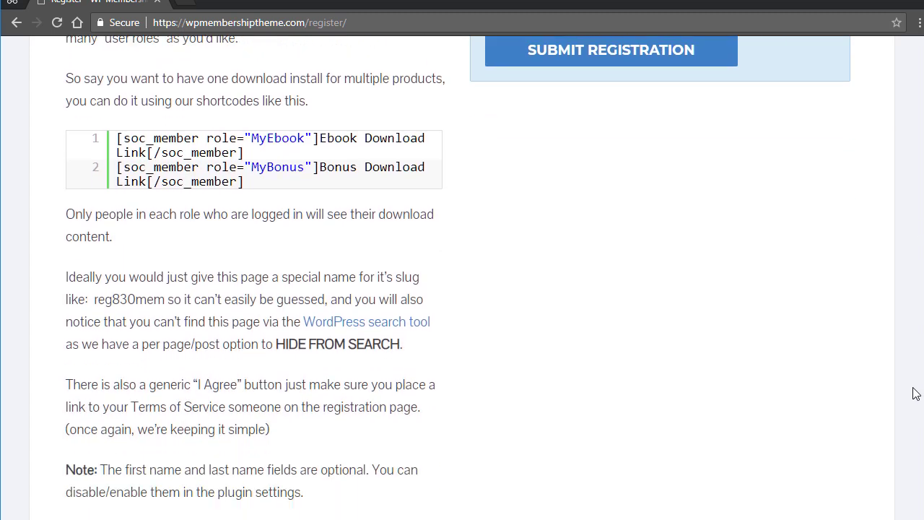
{"action": "scroll", "coordinate": [912, 239], "scroll_direction": "up", "scroll_amount": 7}
{"action": "scroll", "coordinate": [910, 217], "scroll_direction": "up", "scroll_amount": 3}
{"action": "scroll", "coordinate": [908, 192], "scroll_direction": "down", "scroll_amount": 4}
{"action": "scroll", "coordinate": [908, 188], "scroll_direction": "up", "scroll_amount": 5}
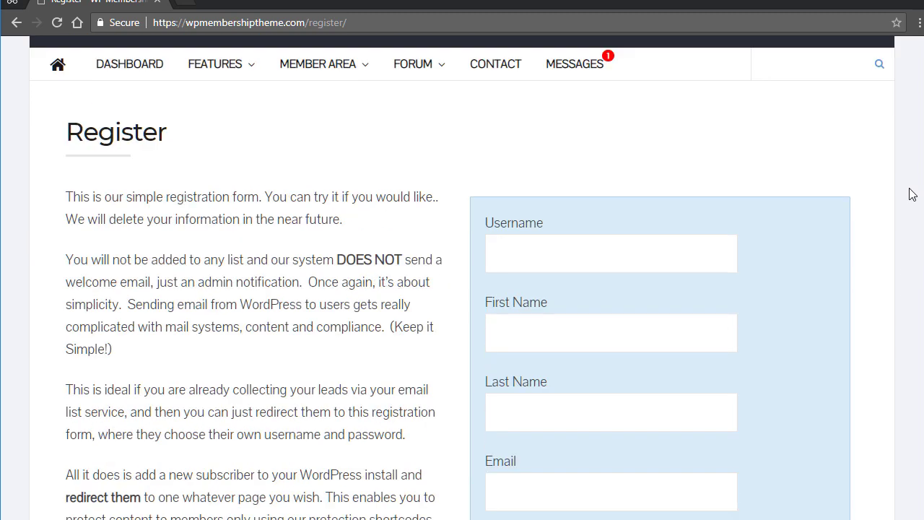
Visit the Dashboard page, then go to Features > MasterClass Accordion.
{"action": "left_click", "coordinate": [154, 185]}
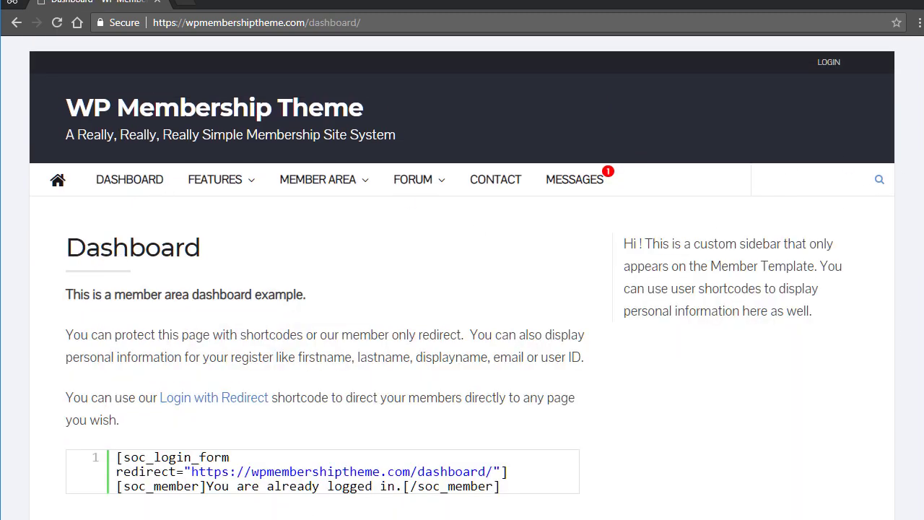
{"action": "scroll", "coordinate": [908, 305], "scroll_direction": "down", "scroll_amount": 2}
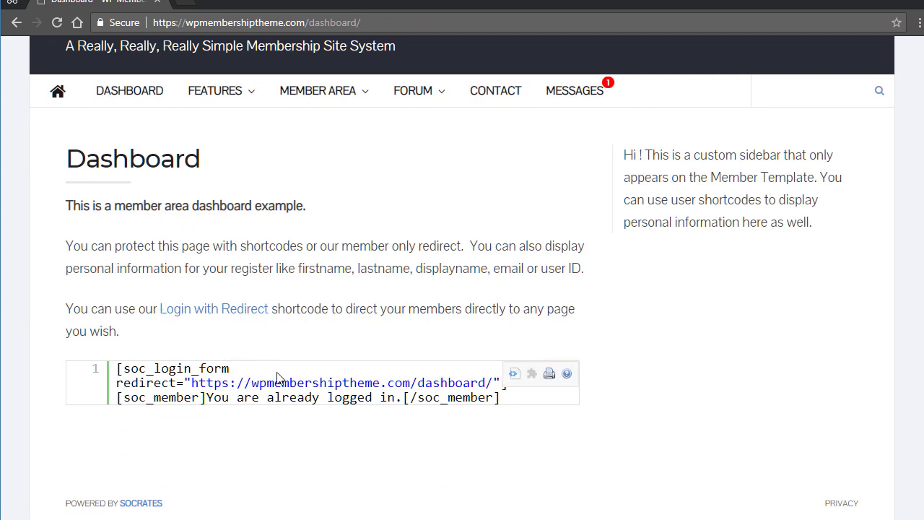
{"action": "mouse_move", "coordinate": [247, 98]}
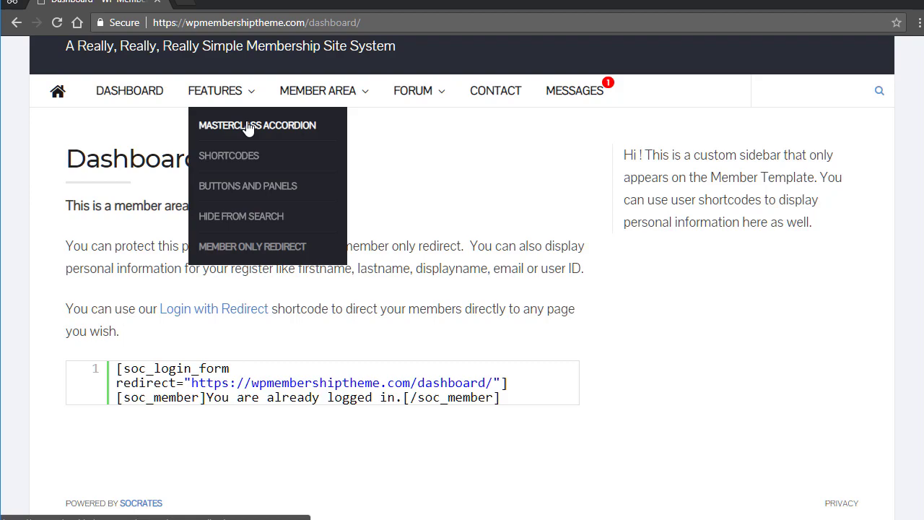
{"action": "left_click", "coordinate": [247, 125]}
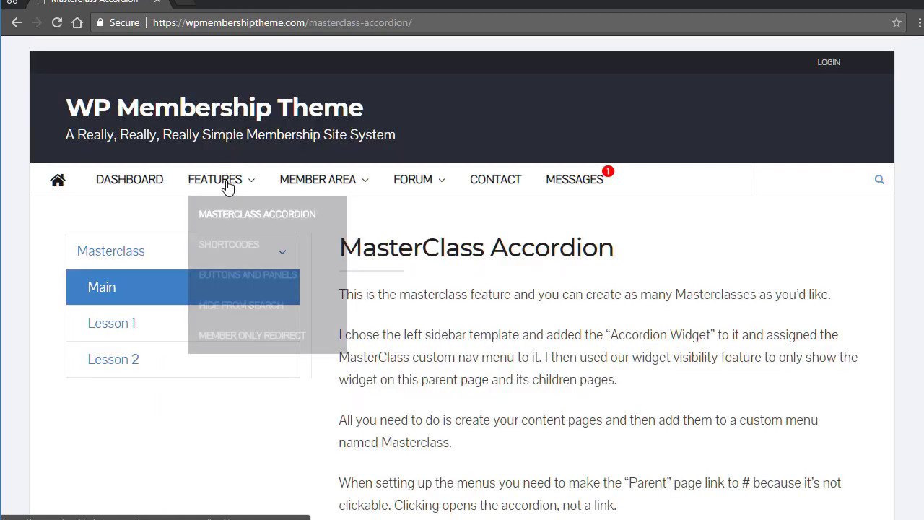
Browse the Shortcodes page and then the Forum page.
{"action": "left_click", "coordinate": [231, 245]}
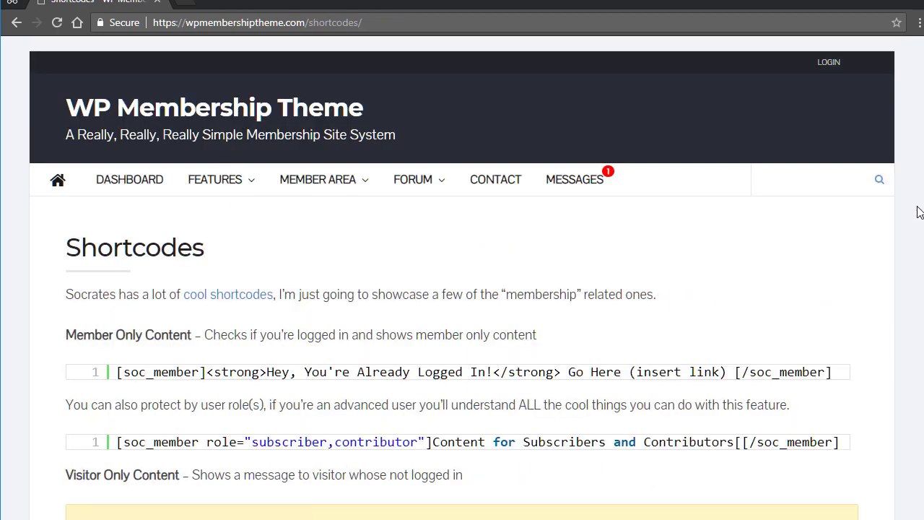
{"action": "scroll", "coordinate": [462, 289], "scroll_direction": "down", "scroll_amount": 9}
{"action": "scroll", "coordinate": [463, 289], "scroll_direction": "up", "scroll_amount": 9}
{"action": "left_click", "coordinate": [553, 211]}
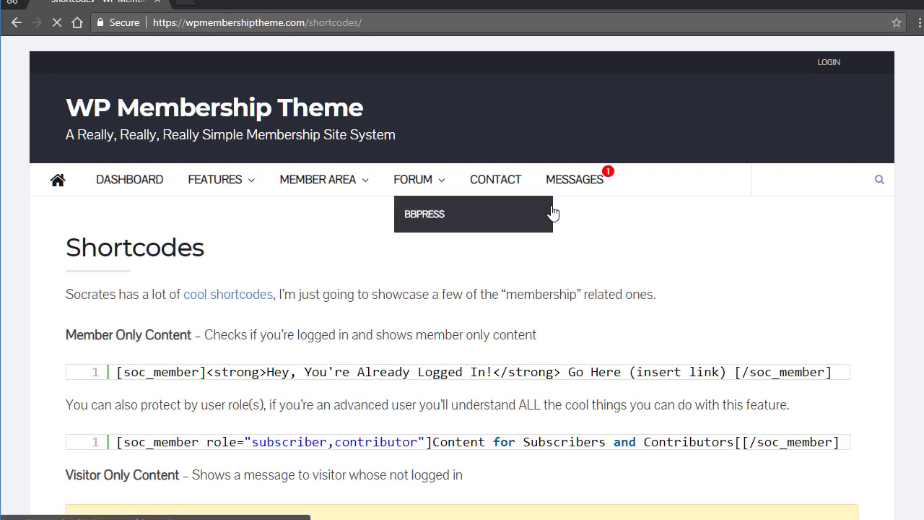
{"action": "scroll", "coordinate": [922, 270], "scroll_direction": "down", "scroll_amount": 2}
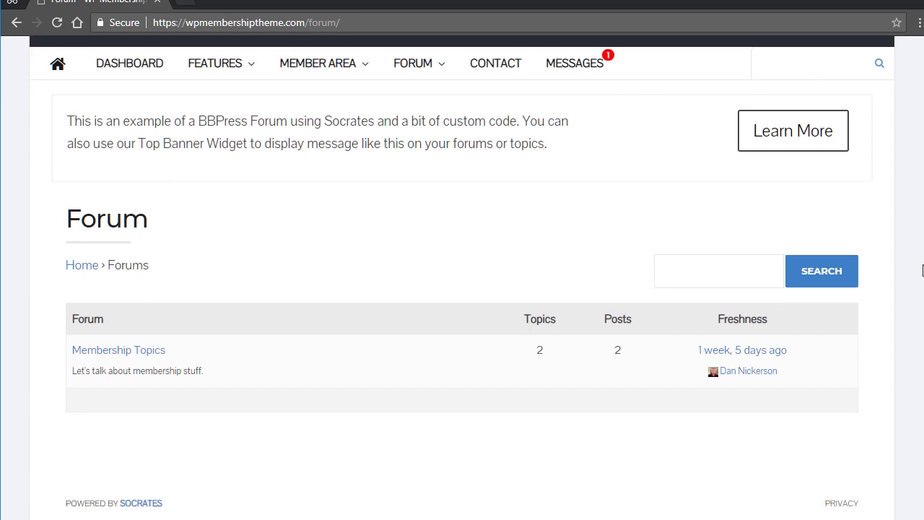
{"action": "scroll", "coordinate": [462, 272], "scroll_direction": "up", "scroll_amount": 1}
{"action": "scroll", "coordinate": [462, 273], "scroll_direction": "down", "scroll_amount": 1}
Visit the Membership Topics forum, then the Messages and Contact pages.
{"action": "left_click", "coordinate": [130, 351]}
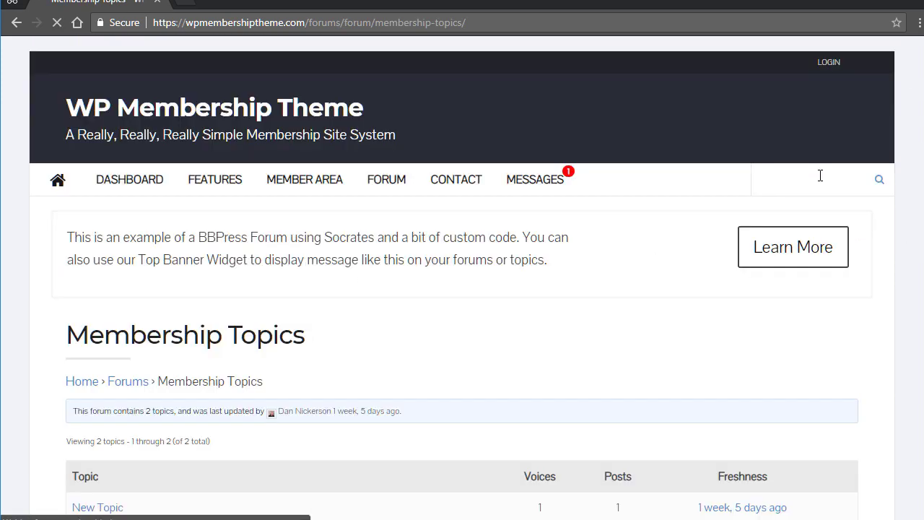
{"action": "left_click", "coordinate": [558, 193]}
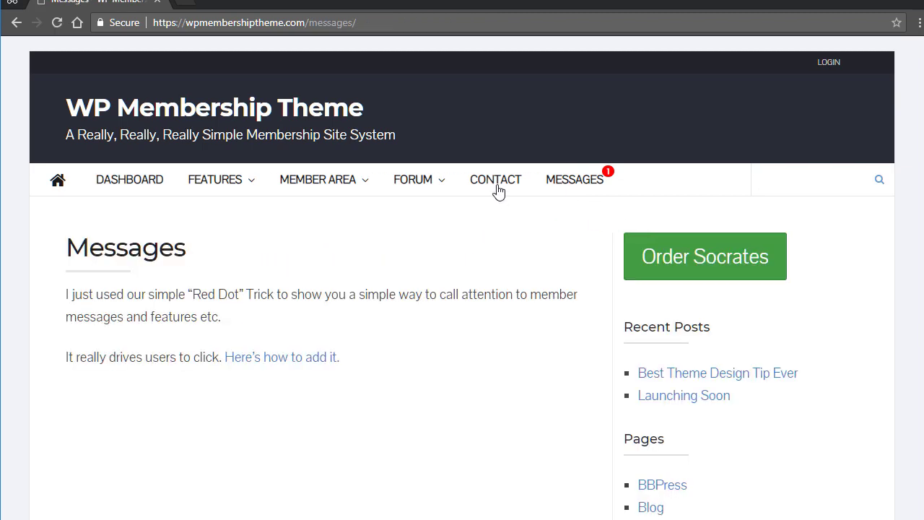
{"action": "left_click", "coordinate": [497, 182]}
{"action": "scroll", "coordinate": [921, 145], "scroll_direction": "down", "scroll_amount": 1}
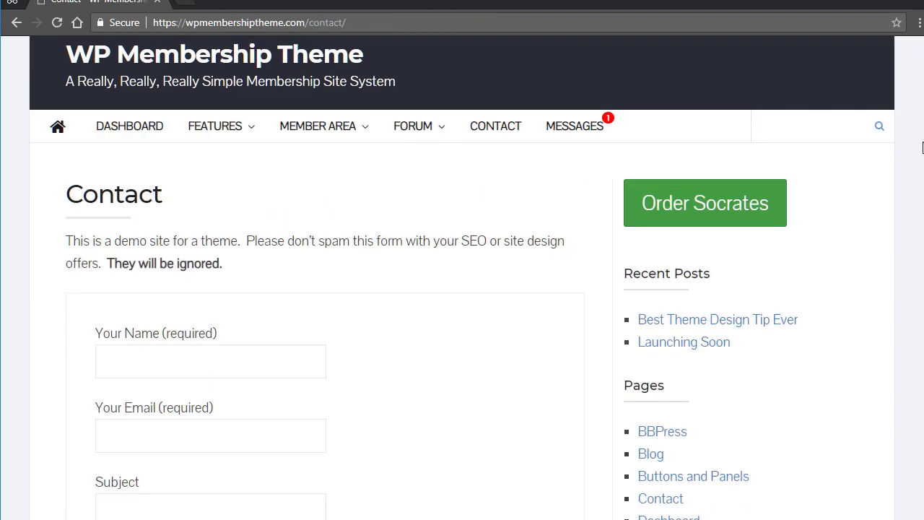
{"action": "left_click_drag", "start_coordinate": [922, 148], "coordinate": [918, 434]}
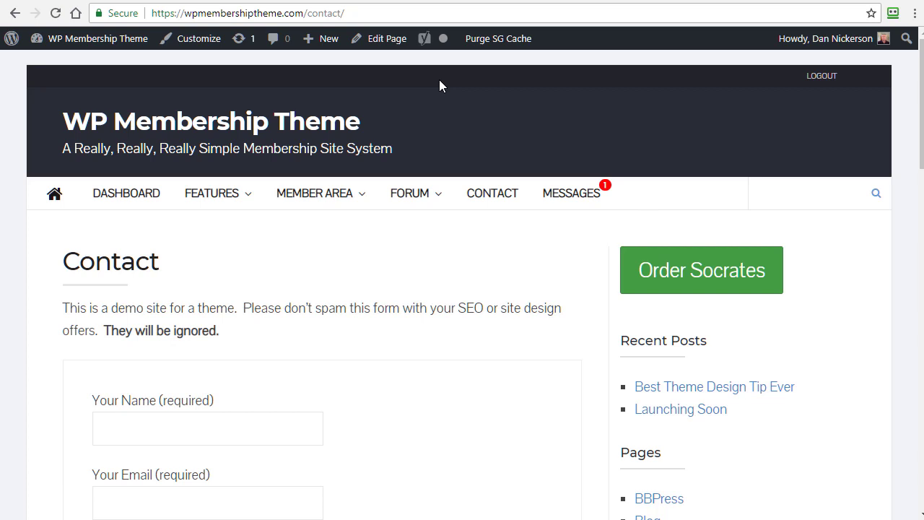
Open the Contact page in the editor, then edit MasterClass Accordion from All Pages.
{"action": "left_click", "coordinate": [390, 41]}
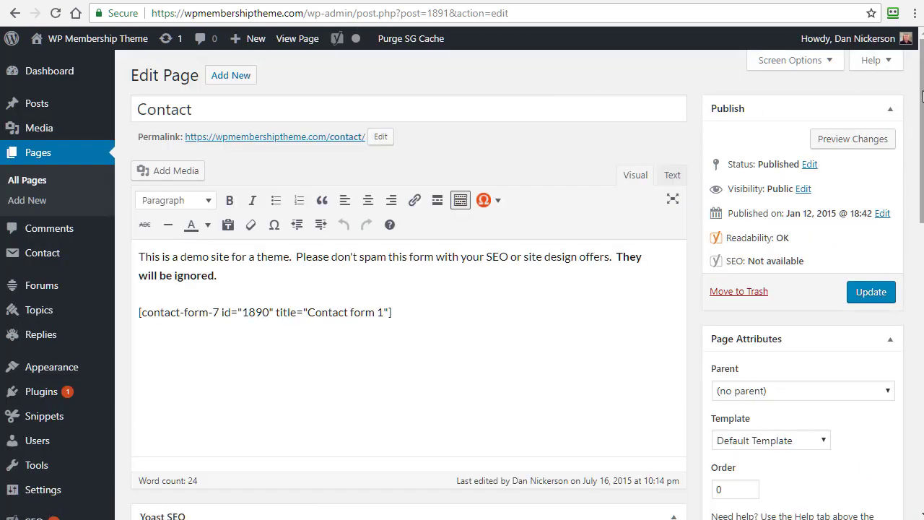
{"action": "left_click_drag", "start_coordinate": [923, 96], "coordinate": [923, 387]}
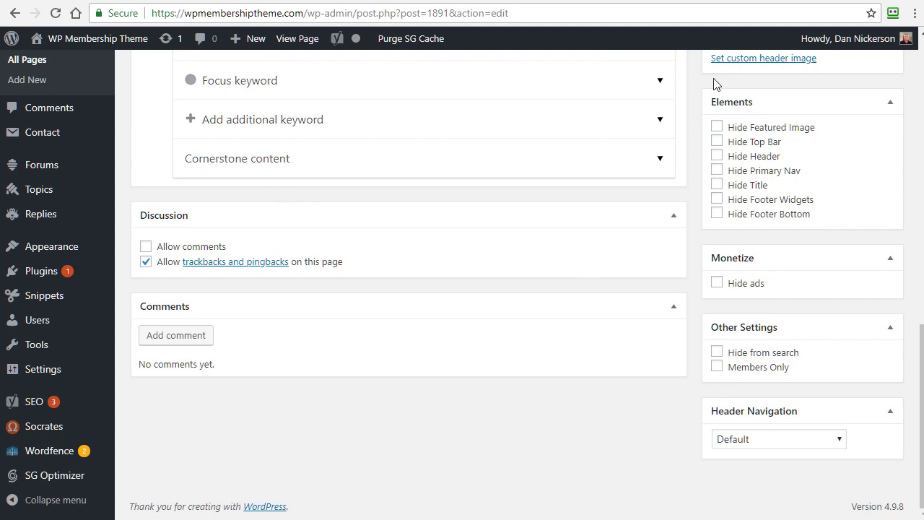
{"action": "left_click", "coordinate": [18, 65]}
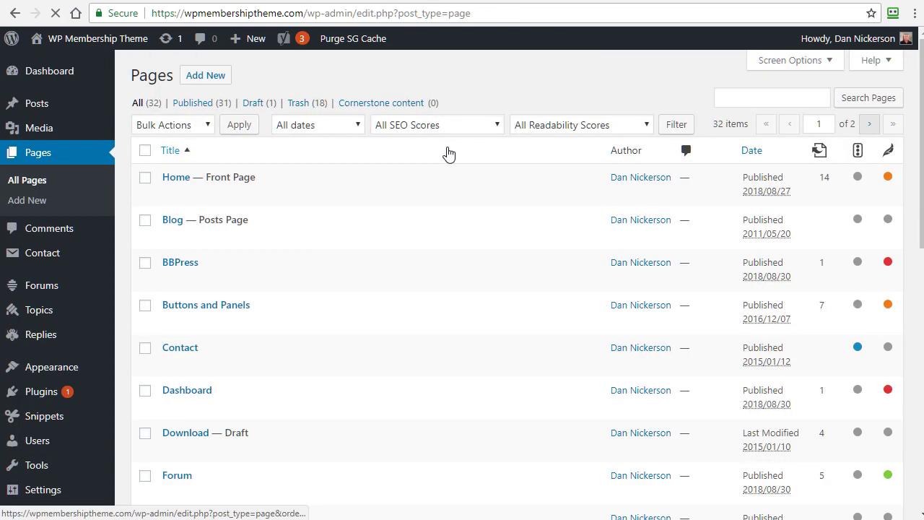
{"action": "scroll", "coordinate": [906, 262], "scroll_direction": "down", "scroll_amount": 6}
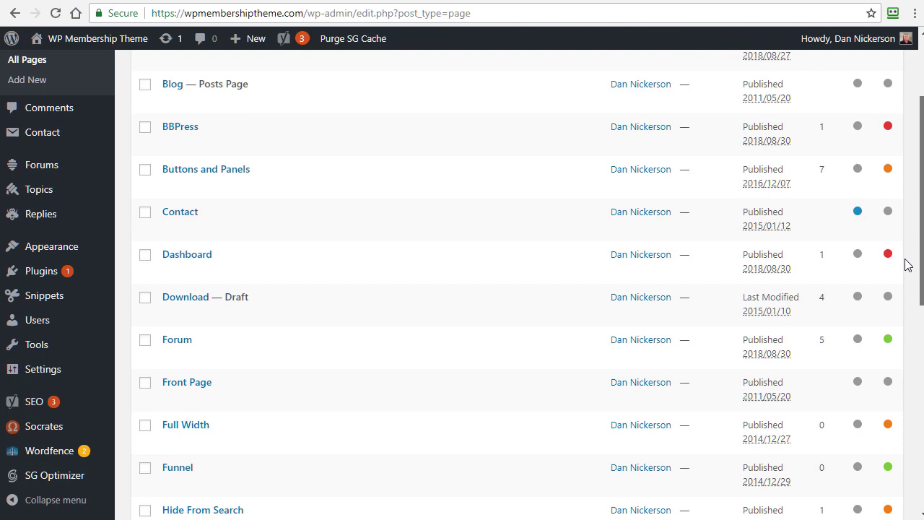
{"action": "scroll", "coordinate": [901, 363], "scroll_direction": "down", "scroll_amount": 1}
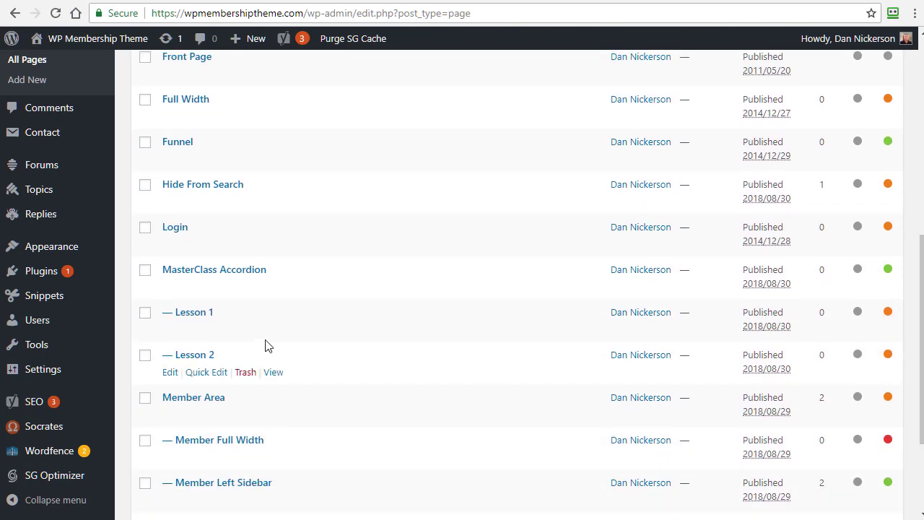
{"action": "left_click", "coordinate": [171, 287]}
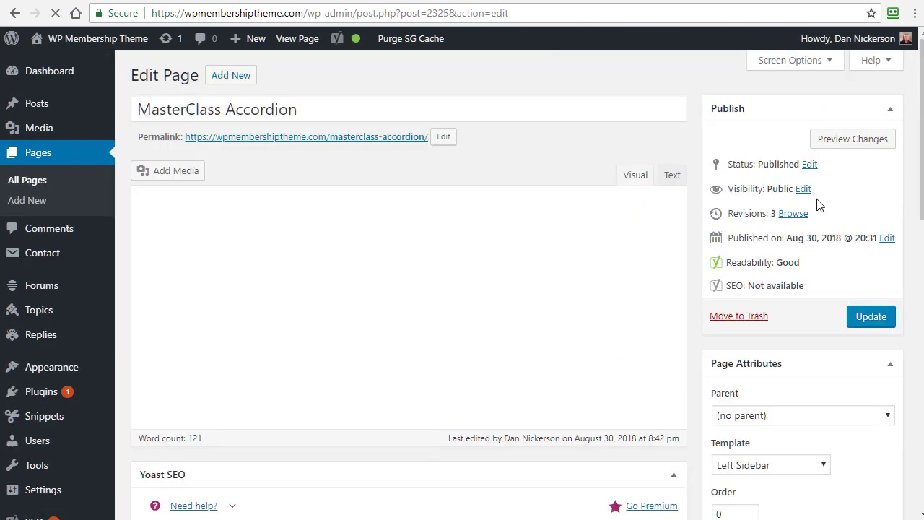
Tick Hide from search and Members Only in MasterClass Accordion's Other Settings box.
{"action": "left_click_drag", "start_coordinate": [918, 144], "coordinate": [916, 426]}
{"action": "left_click", "coordinate": [717, 333]}
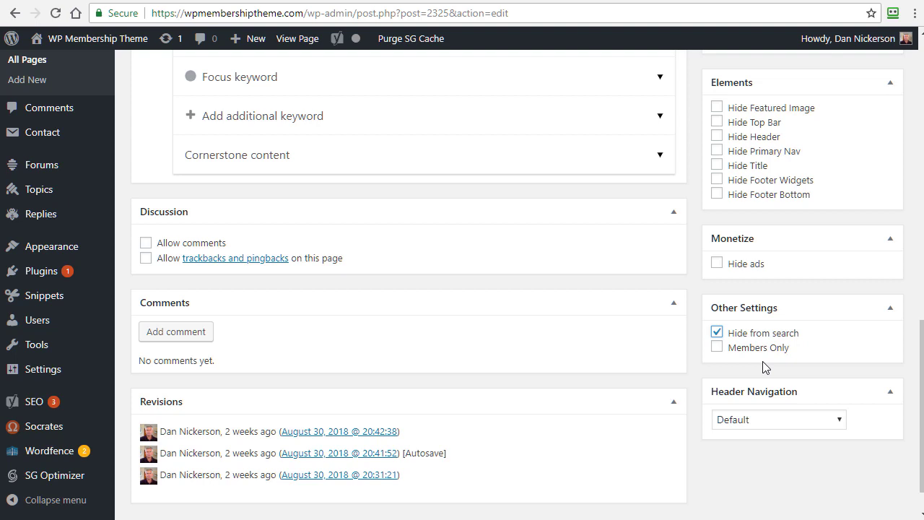
{"action": "left_click", "coordinate": [717, 347]}
{"action": "left_click_drag", "start_coordinate": [922, 348], "coordinate": [923, 363]}
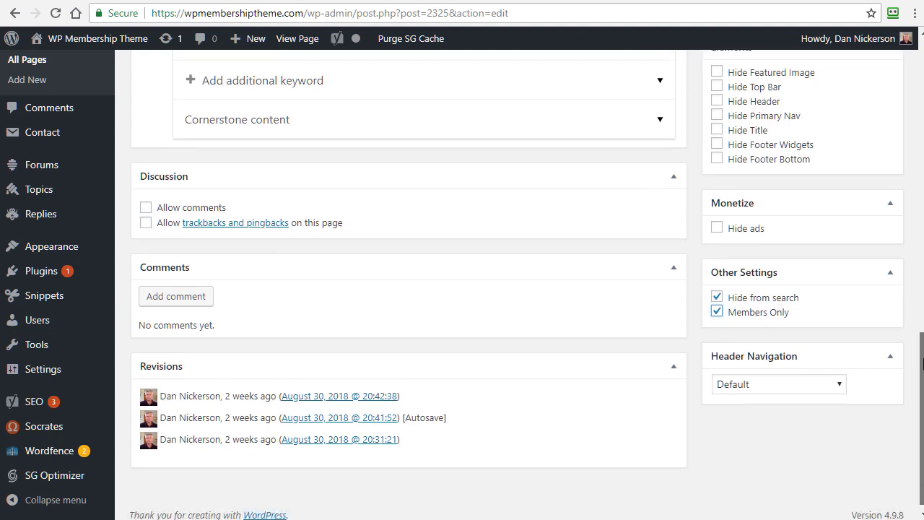
Set the page's Header Navigation to Member Menu.
{"action": "left_click", "coordinate": [834, 383]}
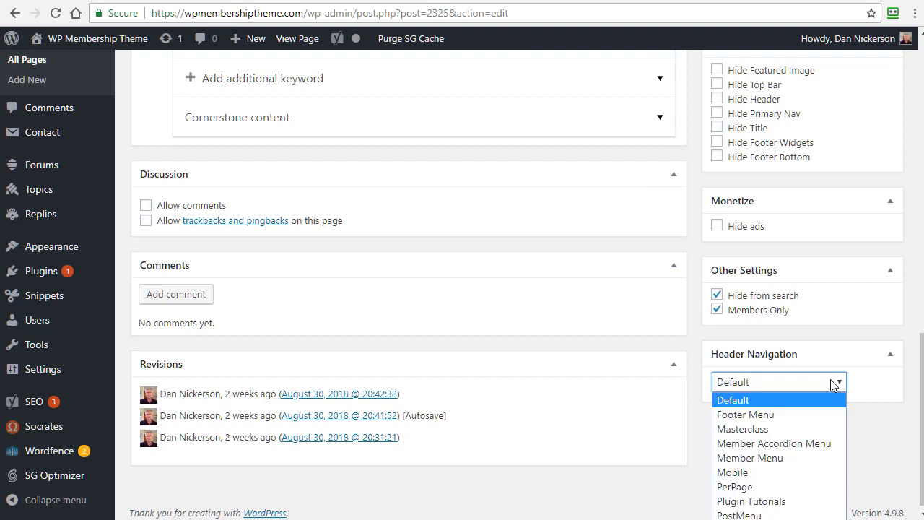
{"action": "left_click", "coordinate": [821, 458]}
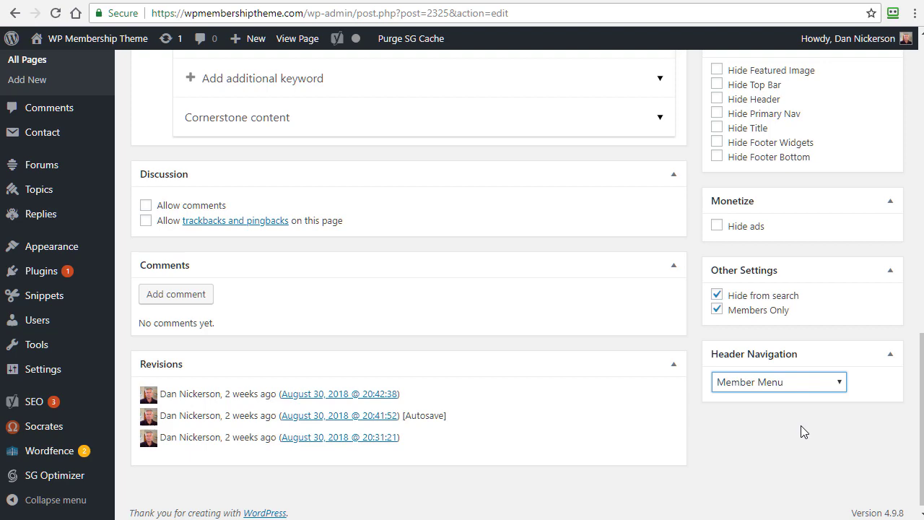
{"action": "left_click_drag", "start_coordinate": [921, 426], "coordinate": [899, 229]}
Review the Page Attributes template options, leaving it on Left Sidebar.
{"action": "left_click", "coordinate": [828, 261]}
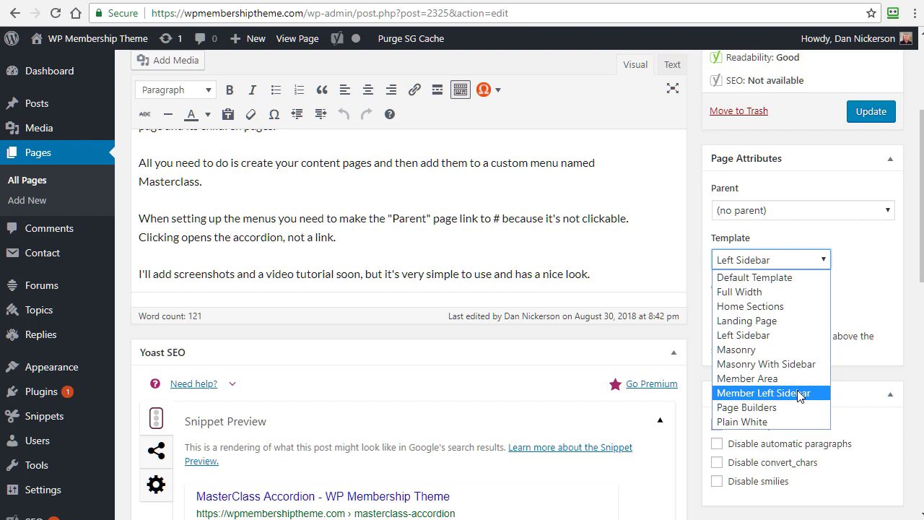
{"action": "left_click", "coordinate": [893, 312]}
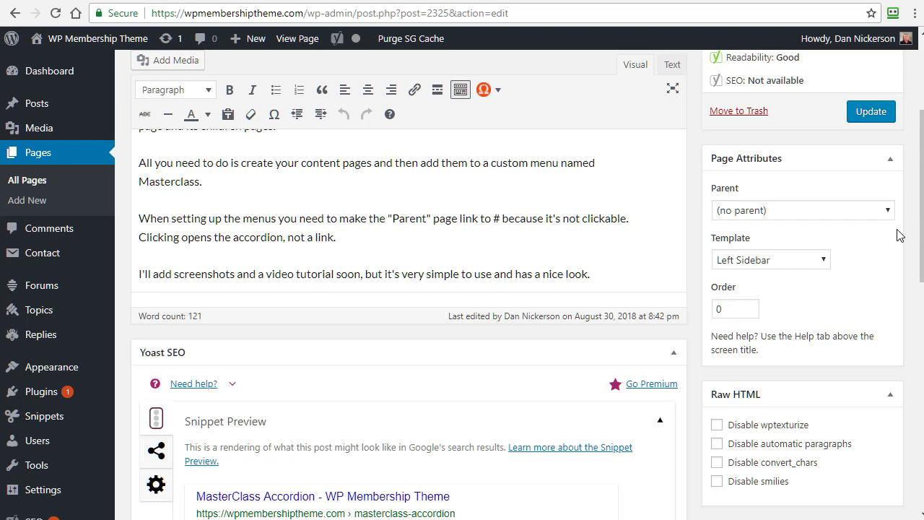
{"action": "scroll", "coordinate": [909, 181], "scroll_direction": "up", "scroll_amount": 3}
{"action": "scroll", "coordinate": [907, 124], "scroll_direction": "down", "scroll_amount": 15}
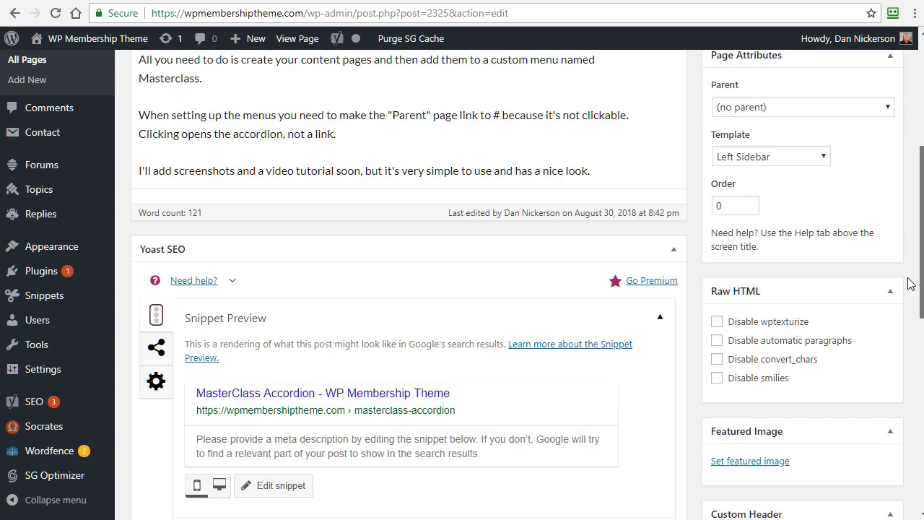
{"action": "scroll", "coordinate": [462, 284], "scroll_direction": "up", "scroll_amount": 1}
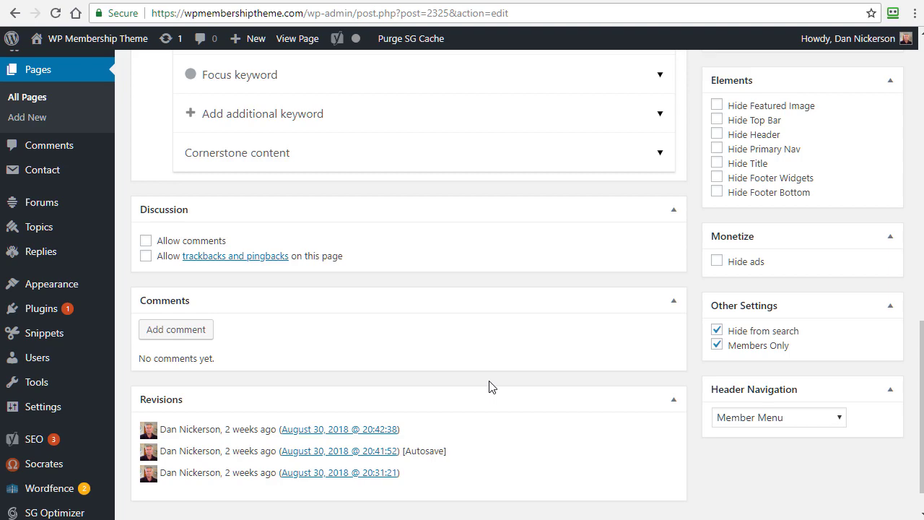
In Socrates Toolkit's Membership tab, set the non-member redirect to No redirection.
{"action": "left_click", "coordinate": [68, 470]}
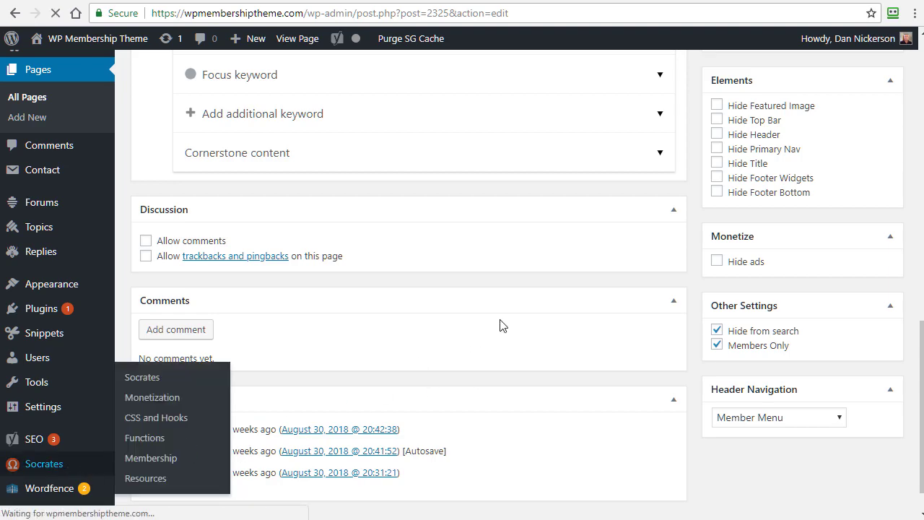
{"action": "left_click", "coordinate": [515, 116]}
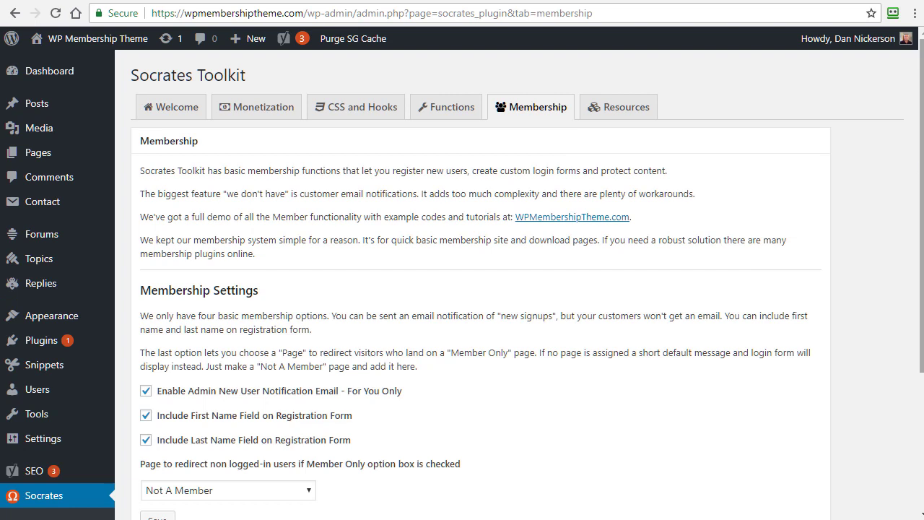
{"action": "left_click_drag", "start_coordinate": [920, 172], "coordinate": [921, 248]}
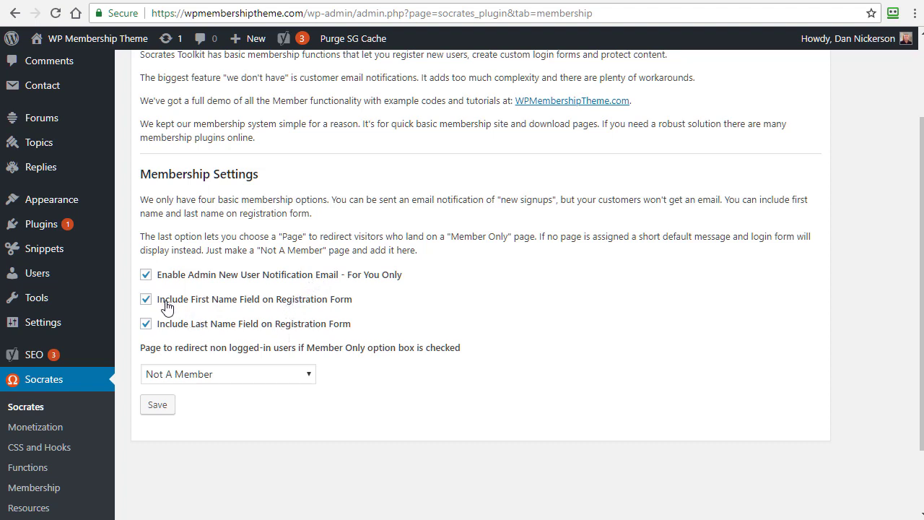
{"action": "left_click", "coordinate": [263, 378]}
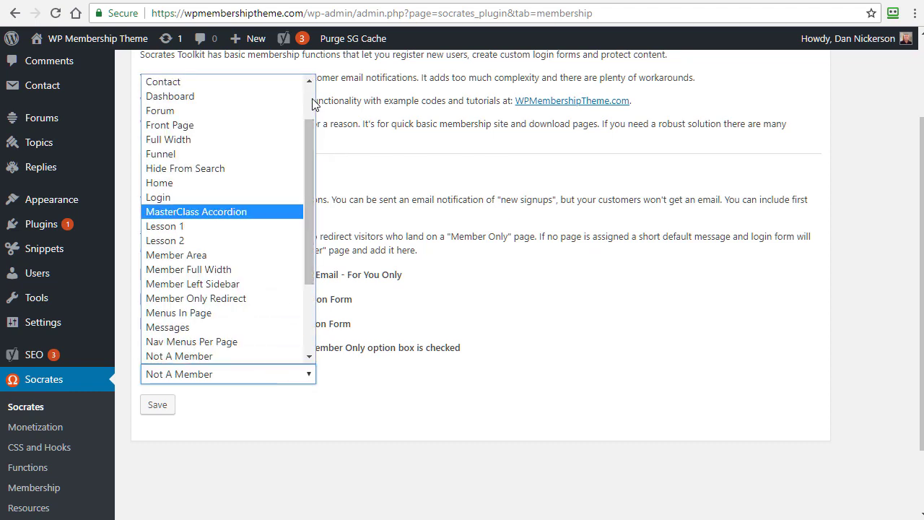
{"action": "scroll", "coordinate": [274, 109], "scroll_direction": "up", "scroll_amount": 2}
{"action": "key", "text": "Up"}
{"action": "key", "text": "Return"}
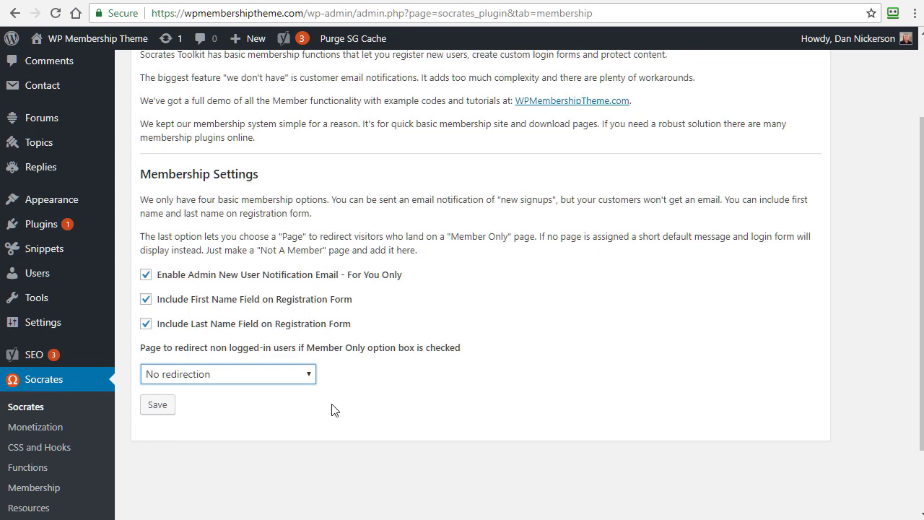
Change the redirect back to Not A Member and save the membership settings.
{"action": "left_click", "coordinate": [312, 378]}
{"action": "left_click", "coordinate": [309, 341]}
{"action": "scroll", "coordinate": [308, 341], "scroll_direction": "down", "scroll_amount": 1}
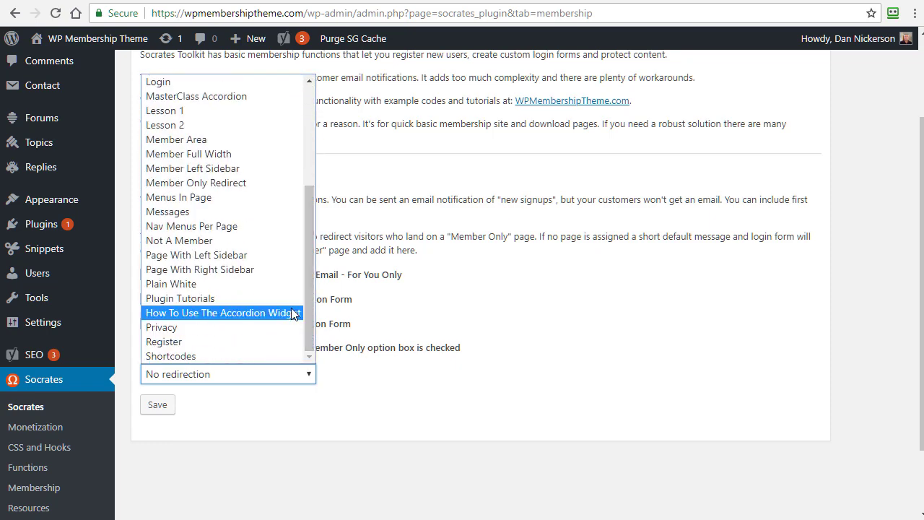
{"action": "left_click", "coordinate": [180, 239]}
{"action": "left_click", "coordinate": [156, 405]}
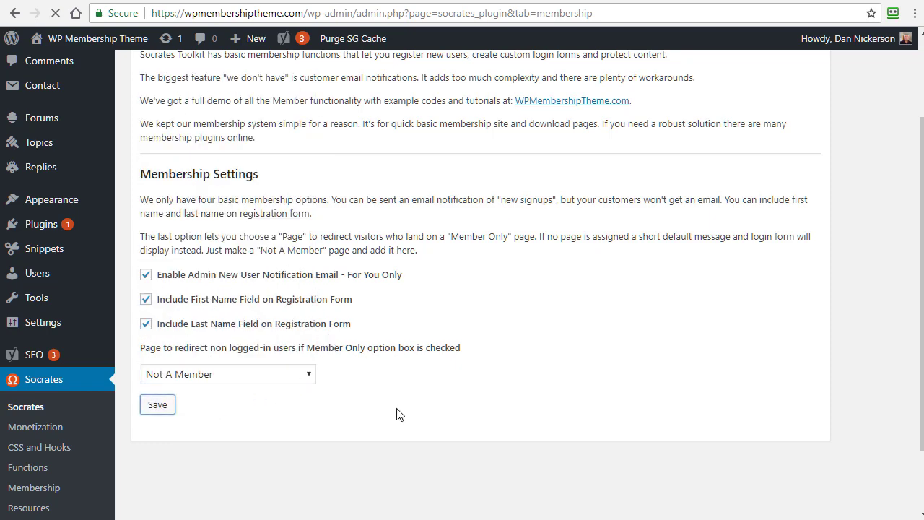